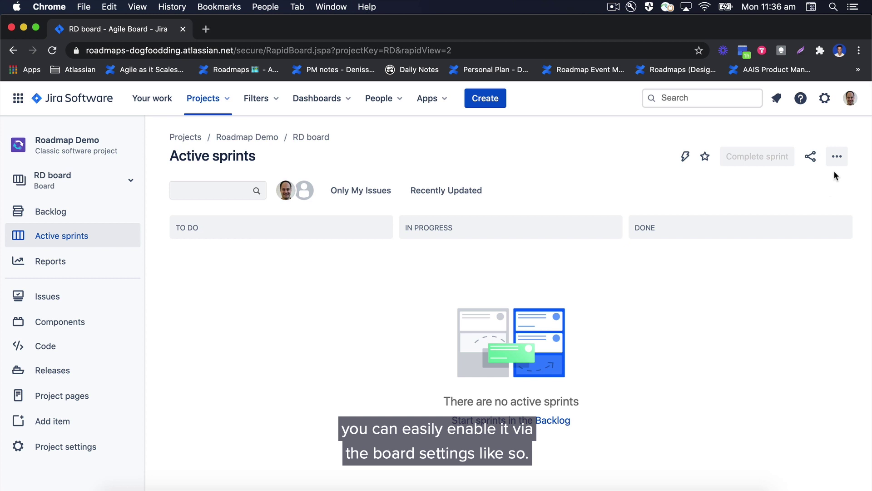
# Switch on Enable the roadmap in RD board's Roadmap BETA settings and go to its Roadmap view.
pyautogui.click(836, 158)
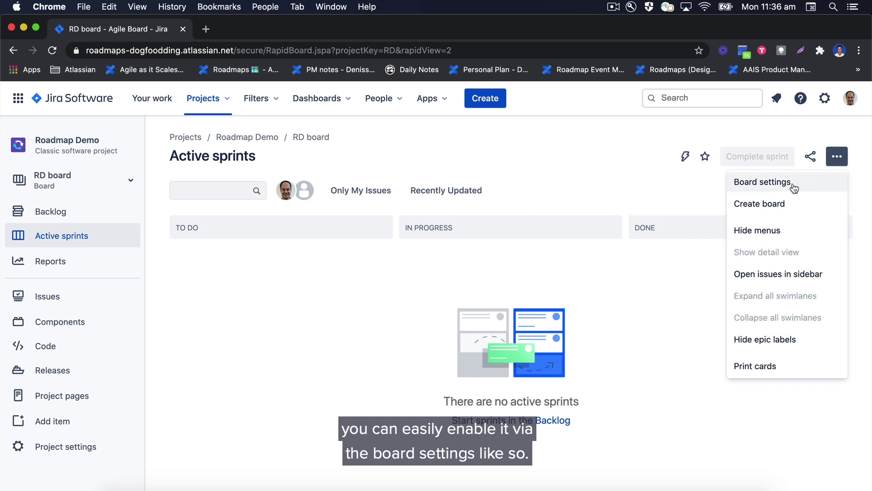
pyautogui.click(791, 184)
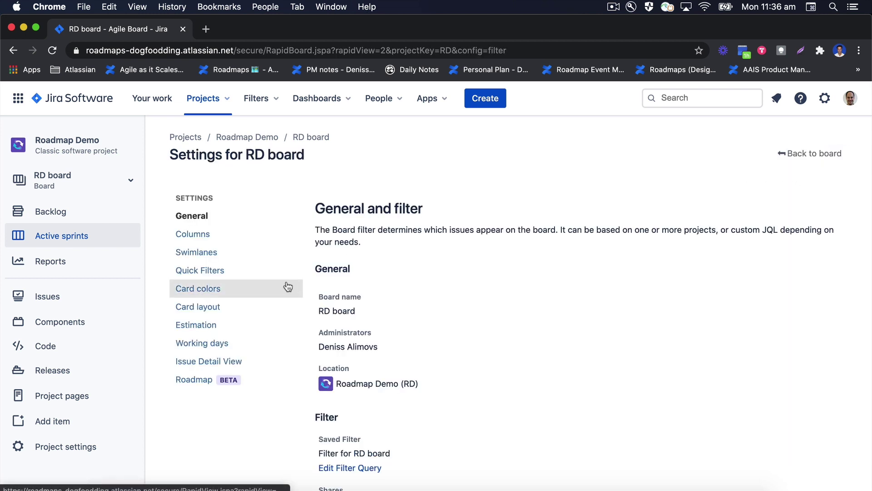
pyautogui.click(193, 380)
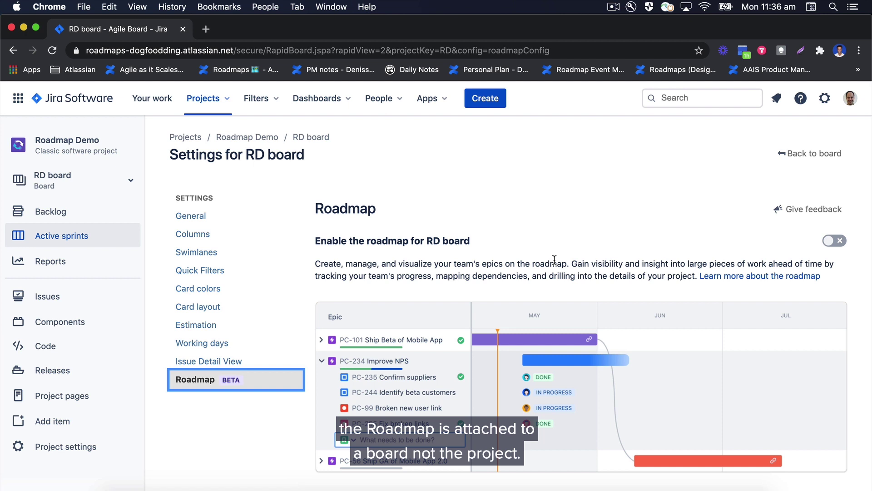
pyautogui.click(834, 241)
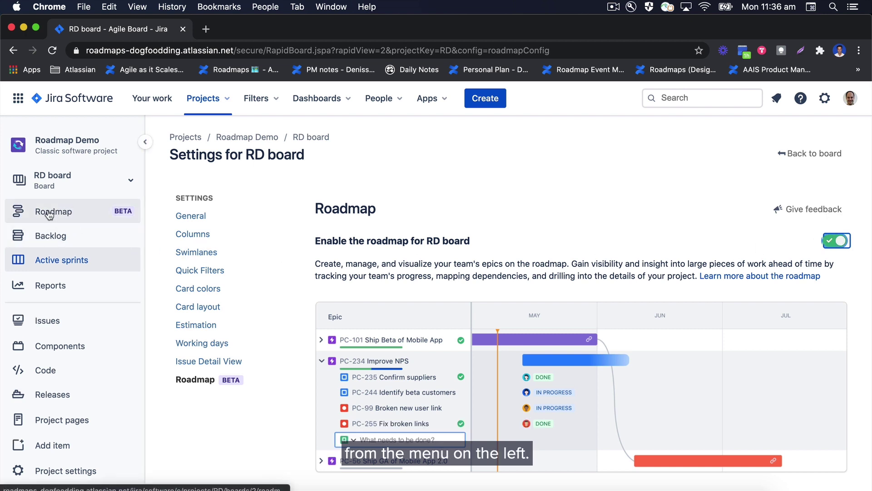
pyautogui.click(88, 211)
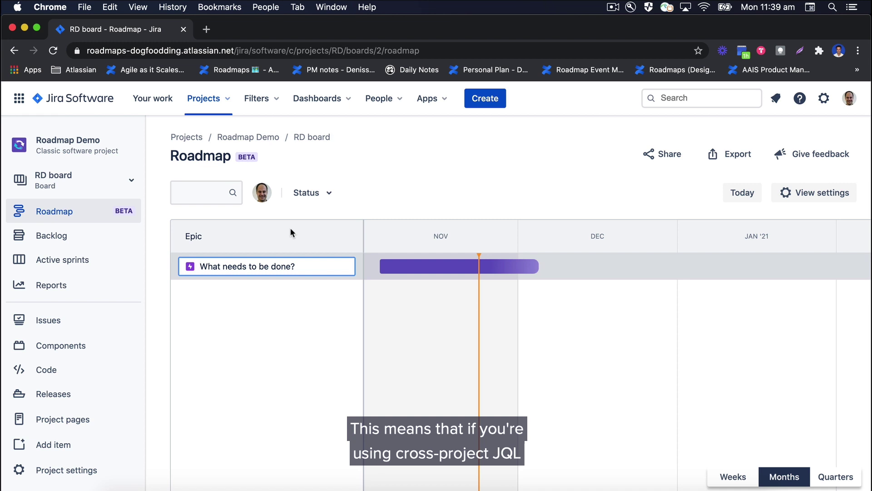
# Switch to the No Cross Project Roadmap board and view its roadmap settings warning.
pyautogui.click(90, 182)
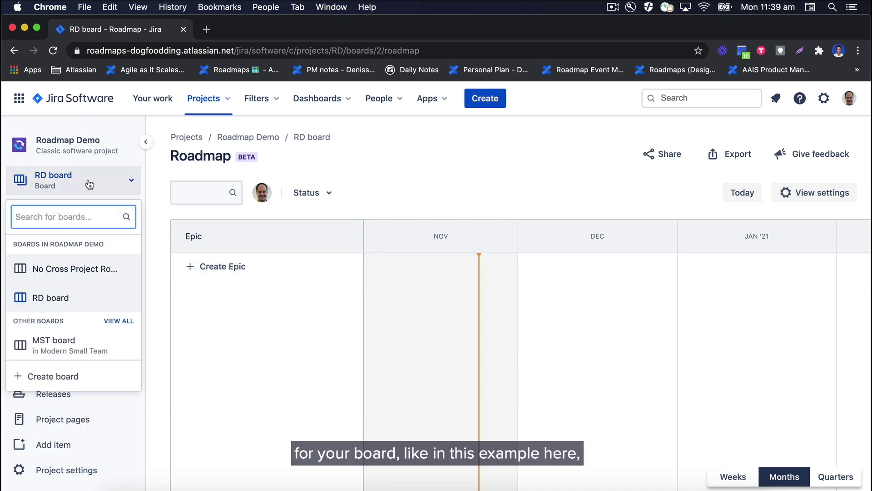
pyautogui.click(54, 271)
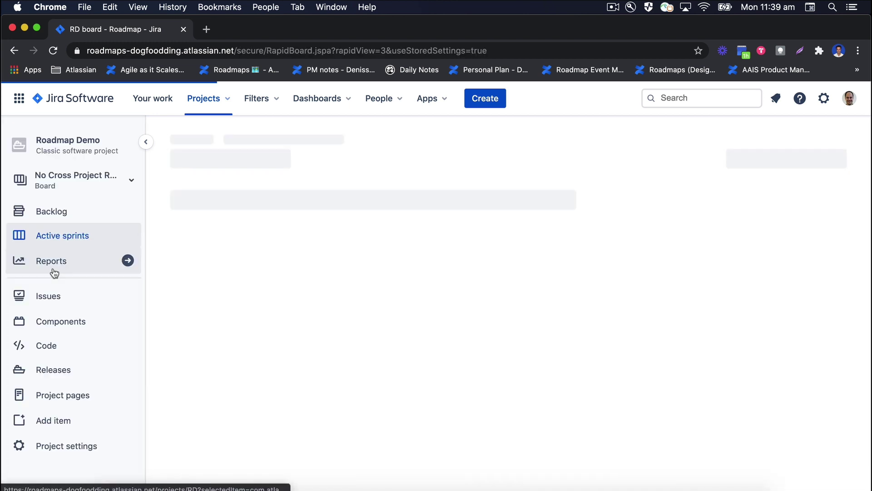
pyautogui.click(833, 164)
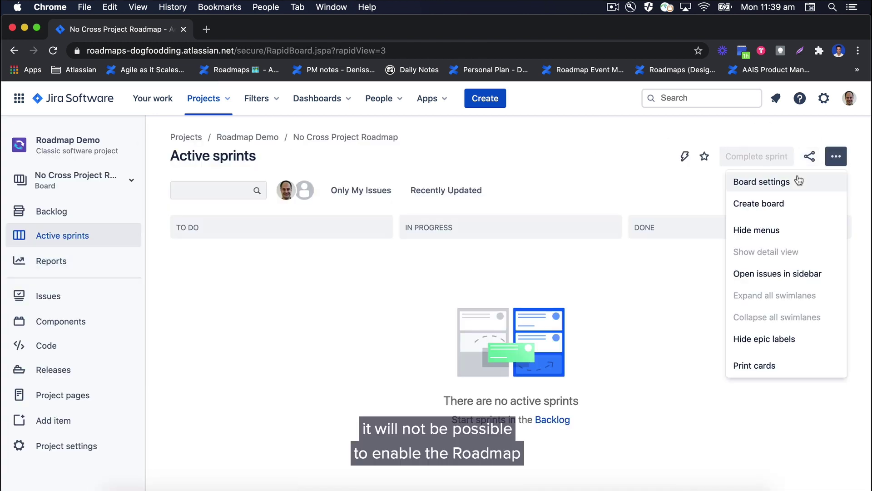
pyautogui.click(845, 180)
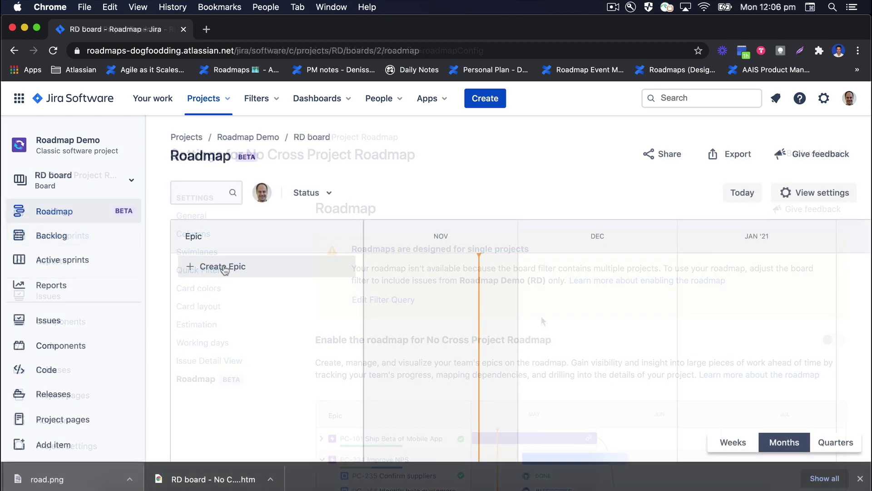
# Finish creating the epics, then add the Task 'Fix broken links' as a child of Improve NPS.
pyautogui.click(224, 267)
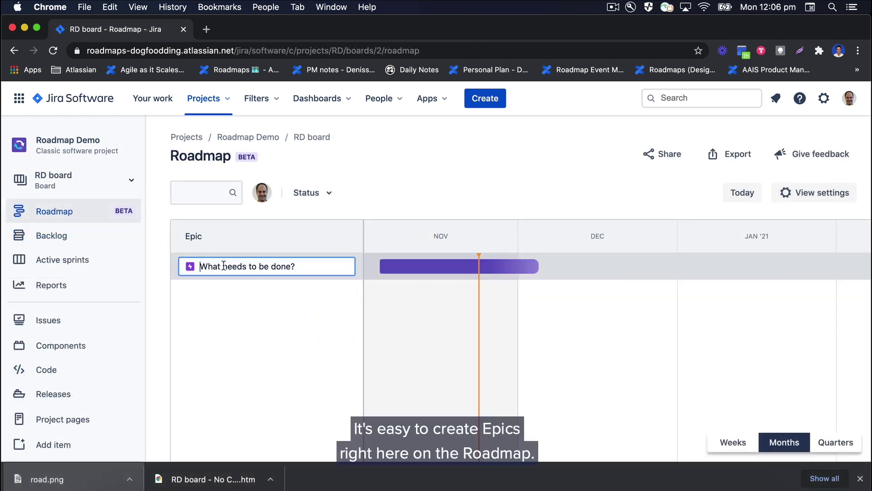
pyautogui.write('S')
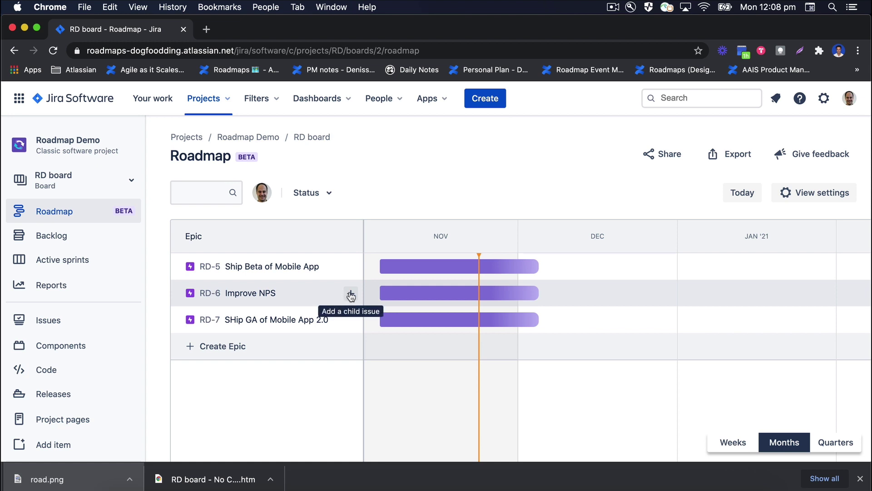
pyautogui.click(351, 294)
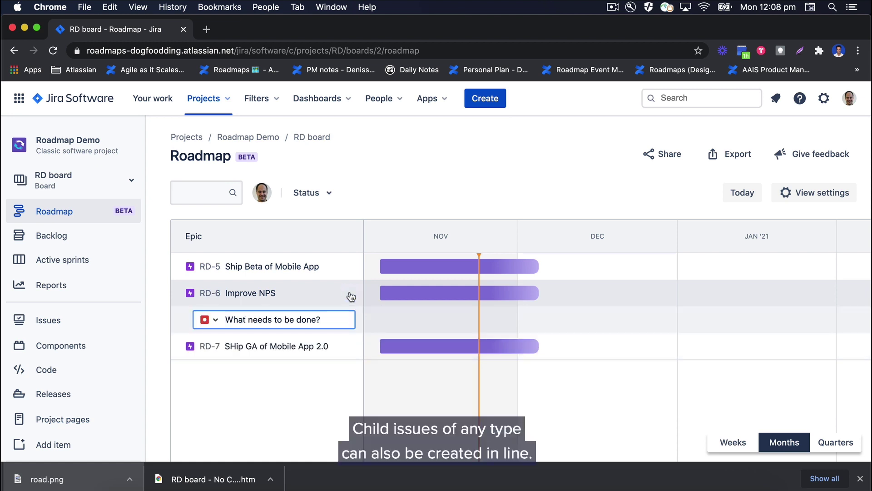
pyautogui.click(210, 319)
pyautogui.click(213, 364)
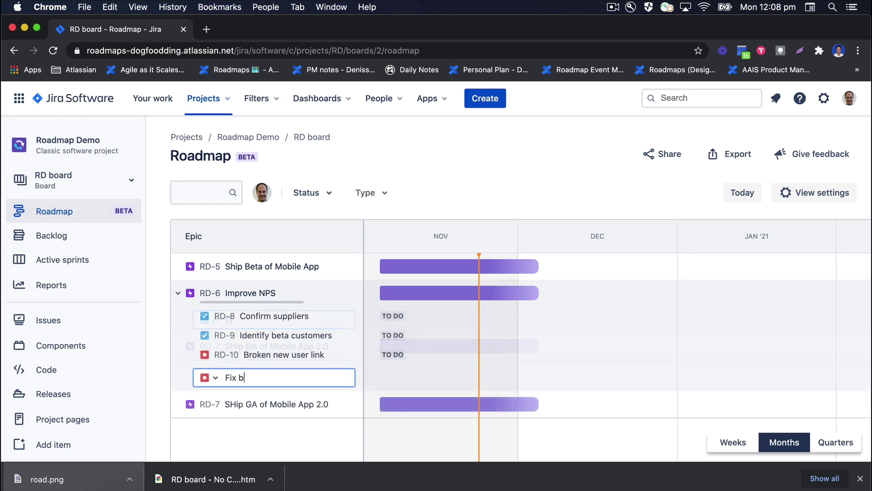
pyautogui.write('roken links')
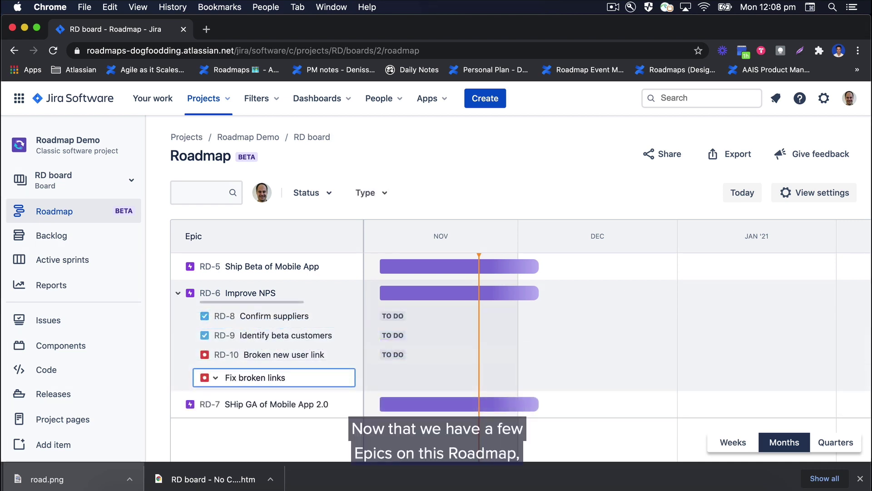
pyautogui.press('Return')
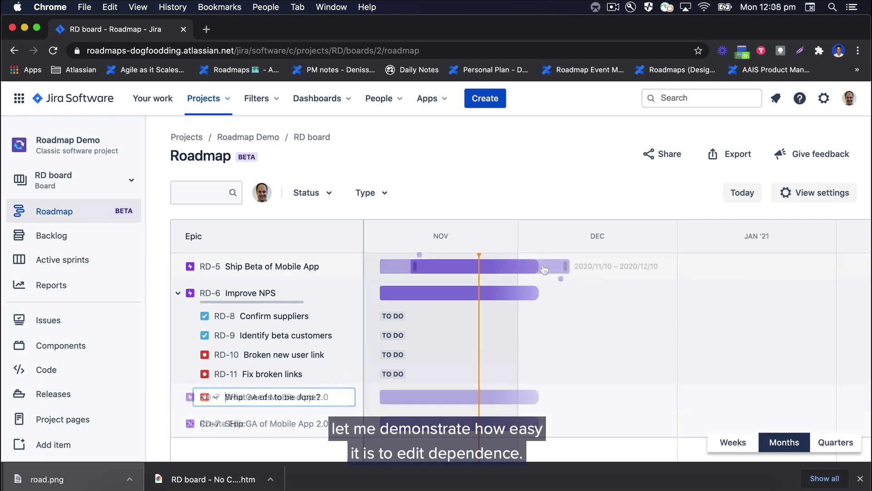
# Reschedule the epics so RD-7 runs 2021/01/01–2021/02/01, and make RD-7 depend on RD-5.
pyautogui.moveTo(567, 263); pyautogui.dragTo(674, 263)
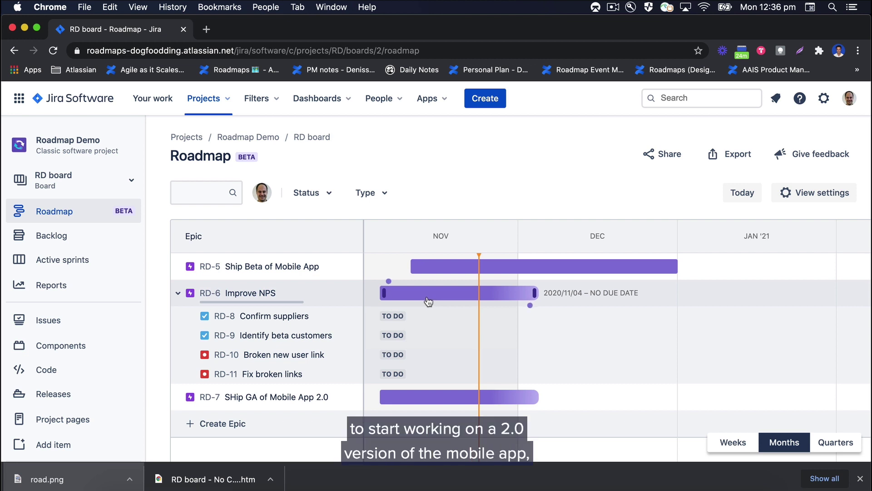
pyautogui.moveTo(429, 301); pyautogui.dragTo(505, 293)
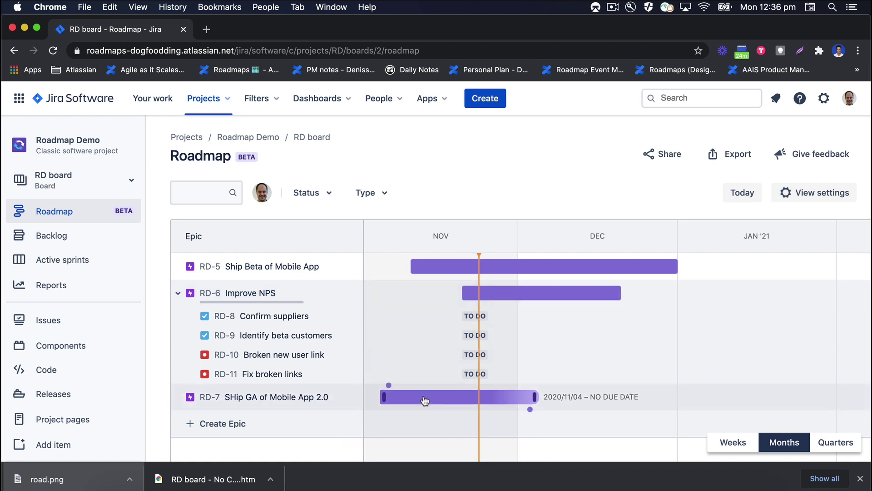
pyautogui.moveTo(425, 400); pyautogui.dragTo(652, 395)
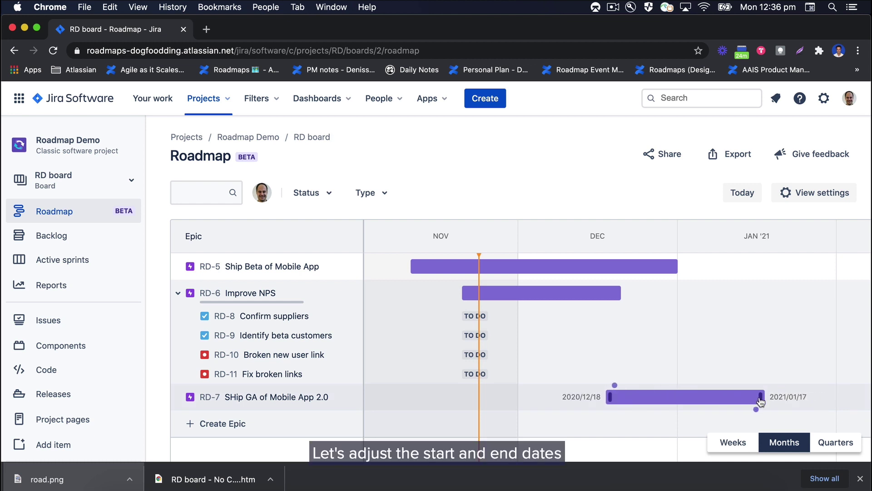
pyautogui.moveTo(765, 396); pyautogui.dragTo(795, 395)
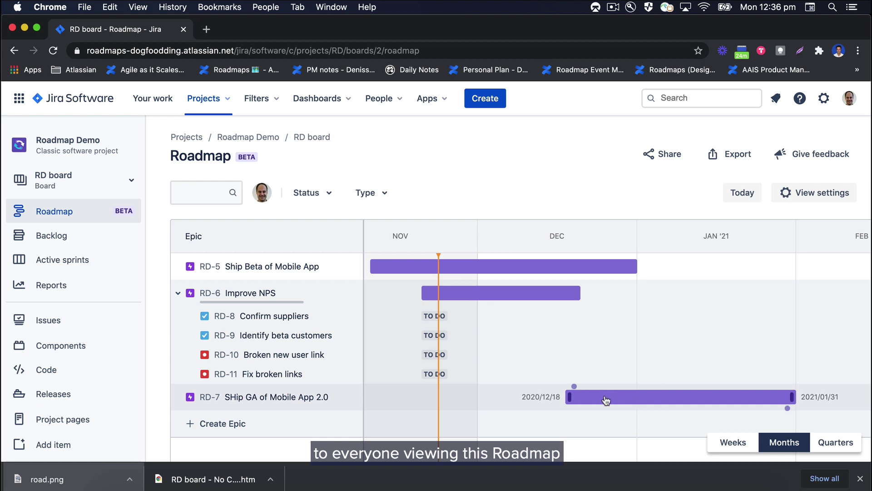
pyautogui.moveTo(569, 395); pyautogui.dragTo(638, 391)
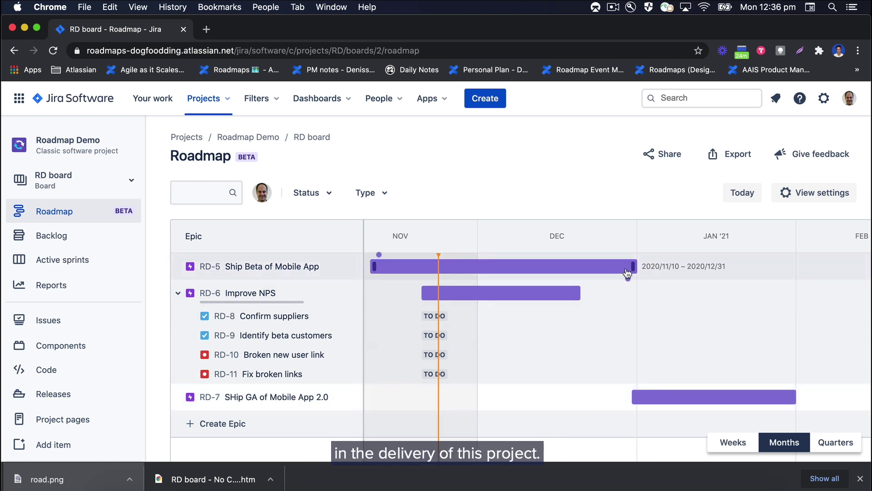
pyautogui.moveTo(629, 280); pyautogui.dragTo(650, 397)
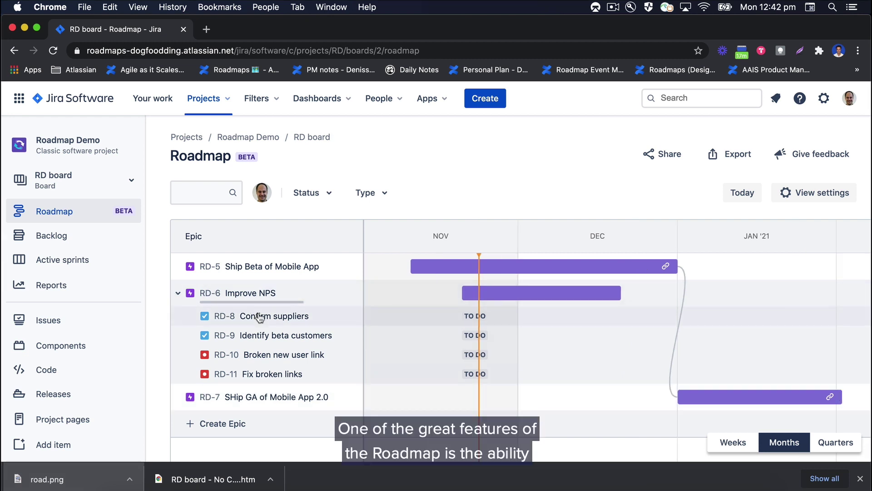
# Set Confirm suppliers to In Progress, close Broken new user link's panel, and collapse Improve NPS.
pyautogui.click(292, 314)
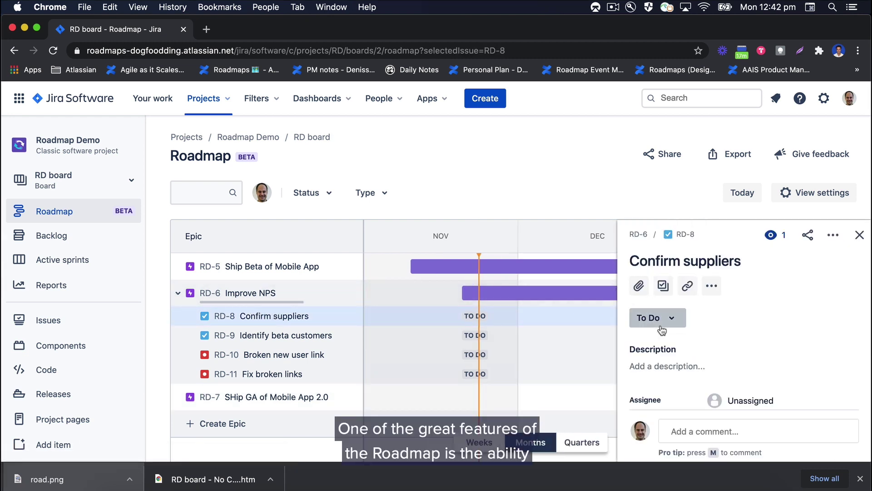
pyautogui.click(670, 320)
pyautogui.click(664, 345)
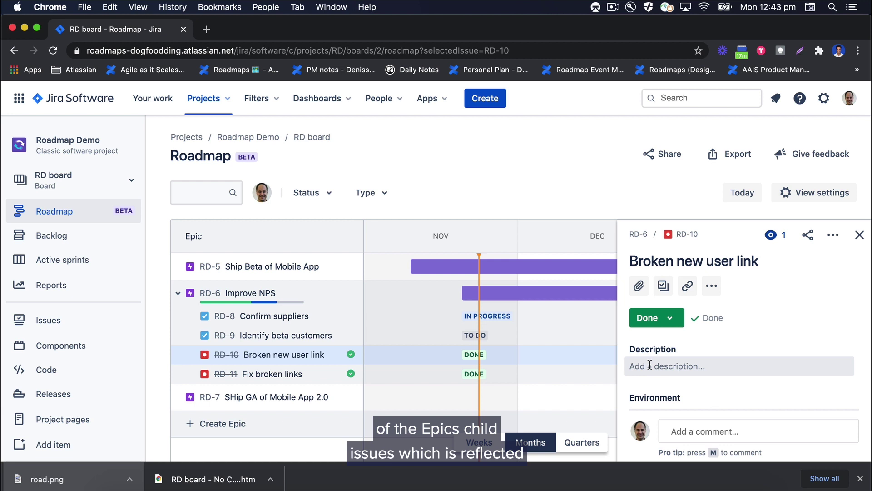
pyautogui.click(858, 235)
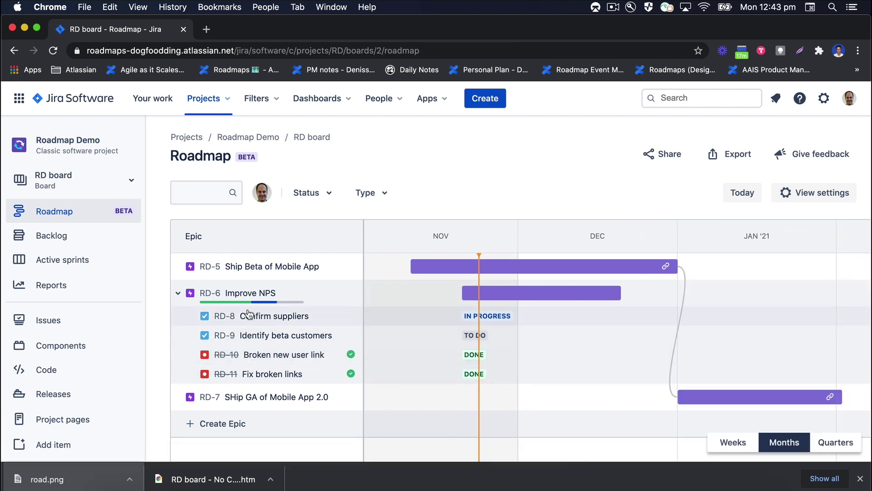
pyautogui.click(177, 293)
# Colour the Drag and Drop epic orange from its issue panel.
pyautogui.moveTo(195, 313); pyautogui.dragTo(316, 296)
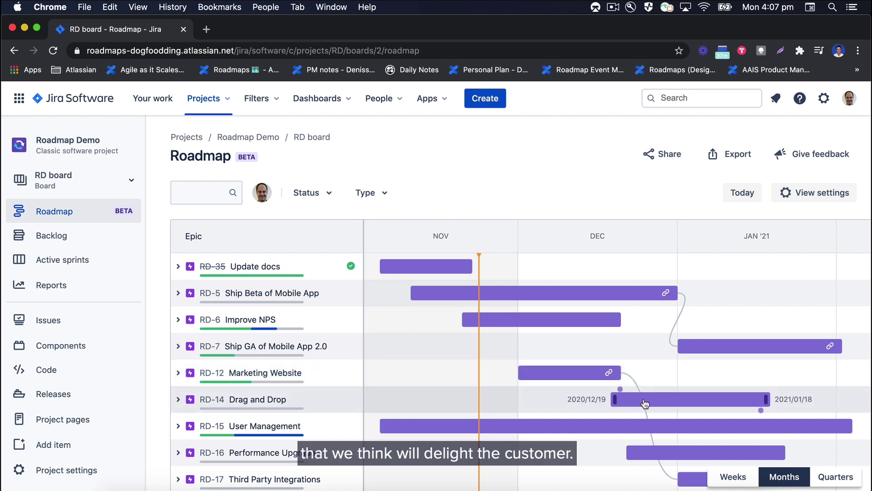
pyautogui.click(674, 403)
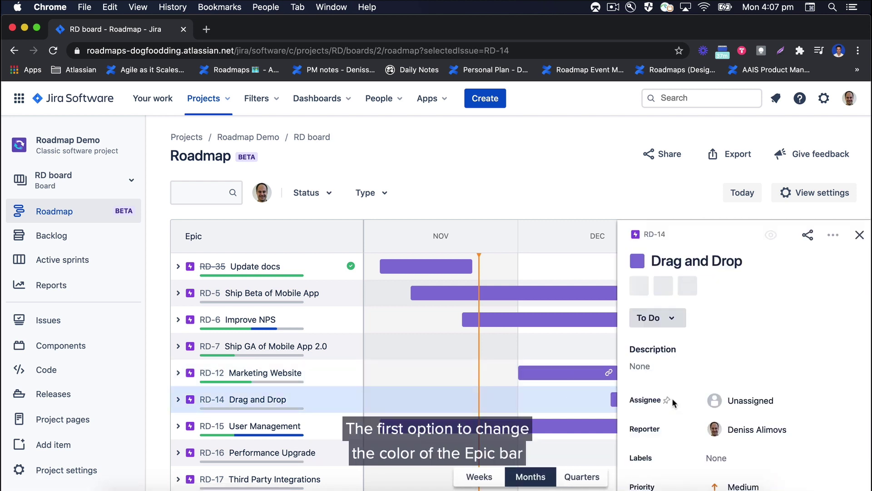
pyautogui.click(637, 261)
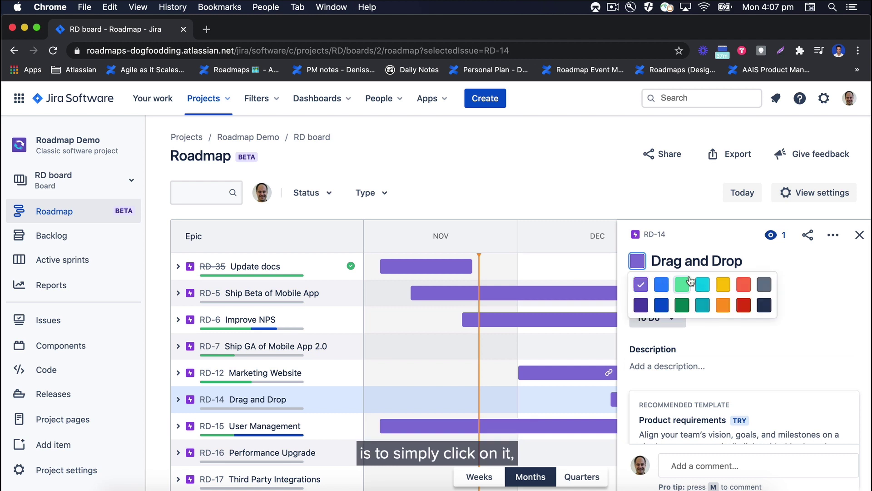
pyautogui.click(724, 305)
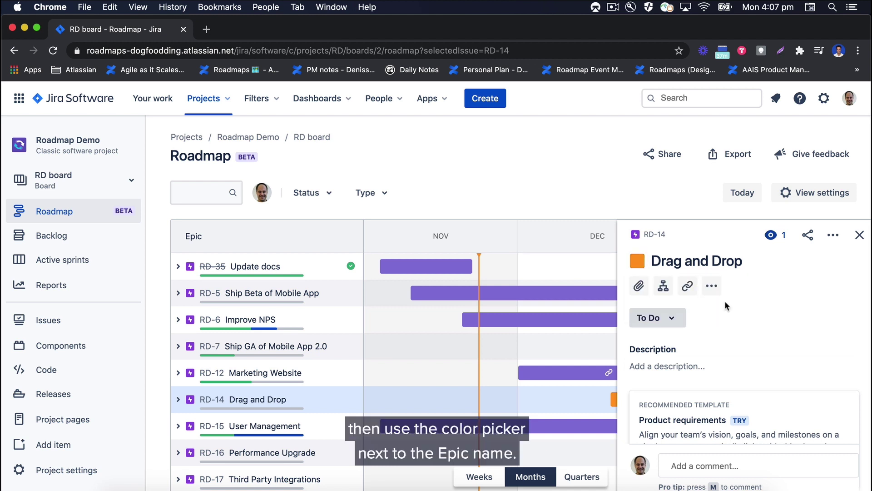
pyautogui.click(859, 234)
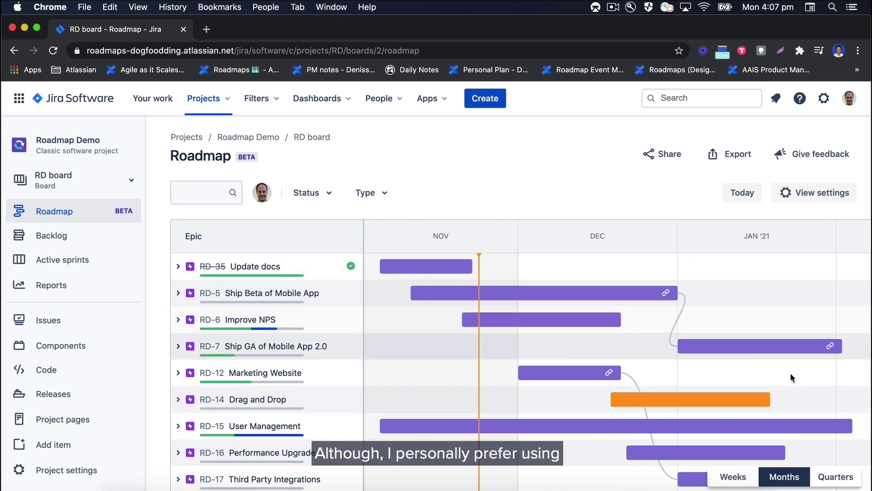
# Turn the Performance Upgrade epic bar orange from its right-click colour menu.
pyautogui.scroll(-1, 792, 377)
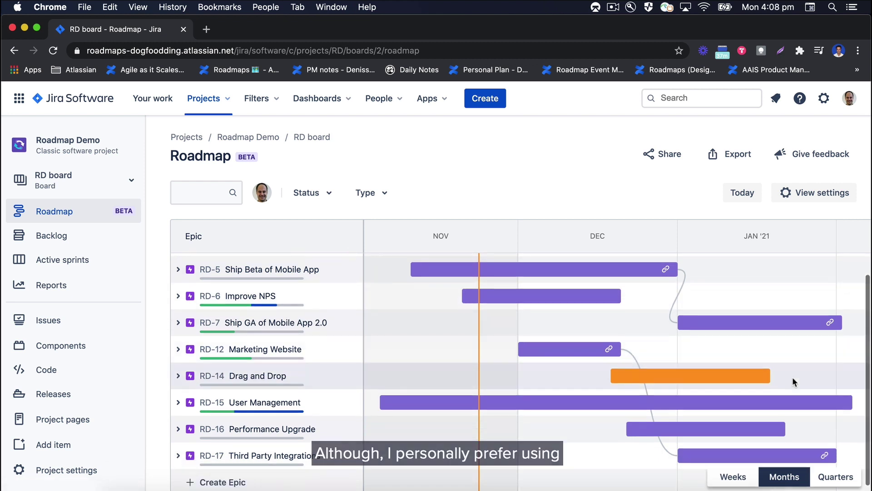
pyautogui.rightClick(749, 432)
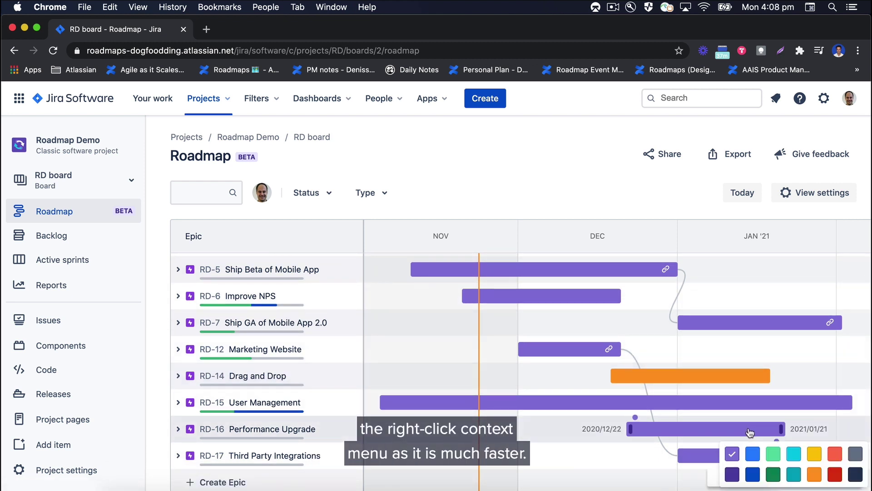
pyautogui.click(814, 474)
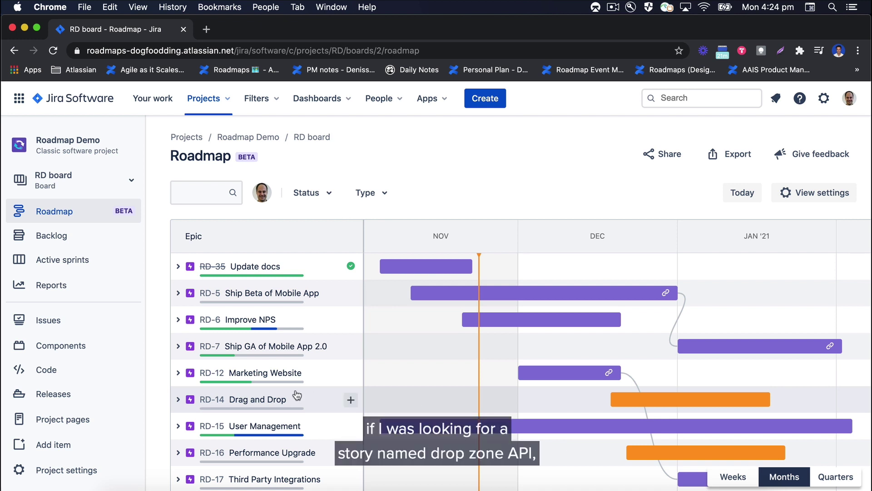
# Filter issues by 'drop zone', expand RD-14 Drag and Drop, and open the RD-31 Drop zone API story.
pyautogui.click(196, 195)
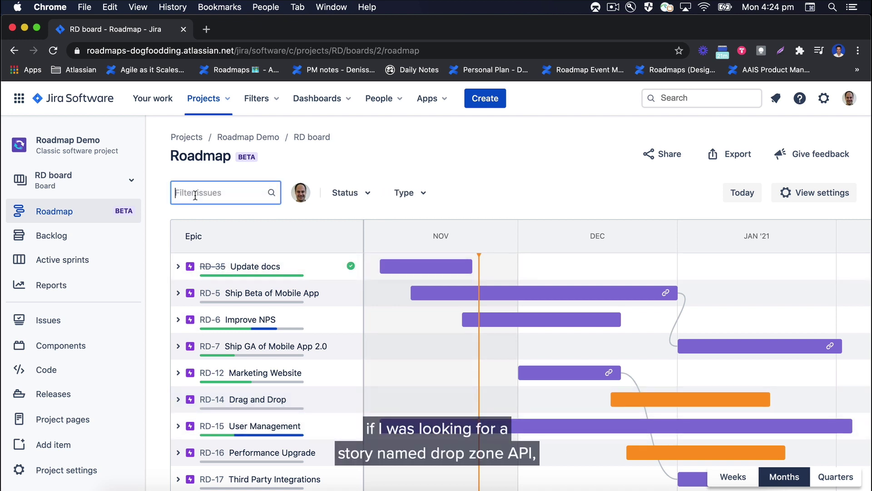
pyautogui.write('drop zone')
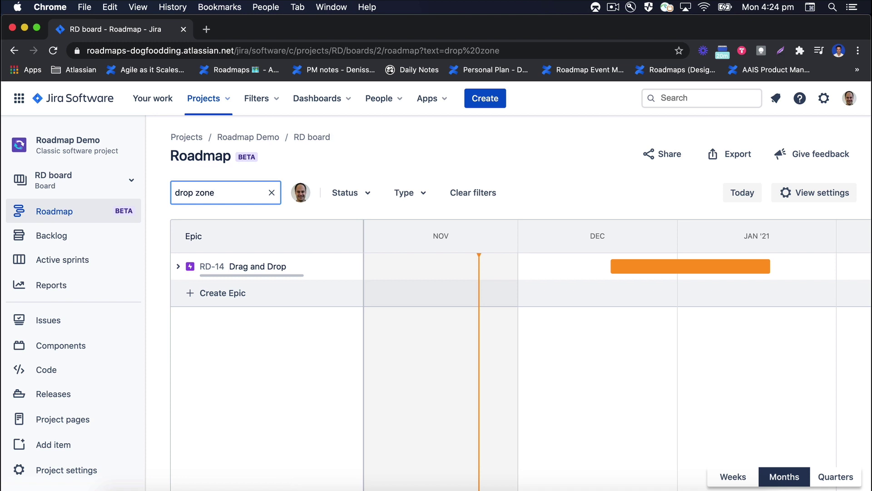
pyautogui.click(179, 268)
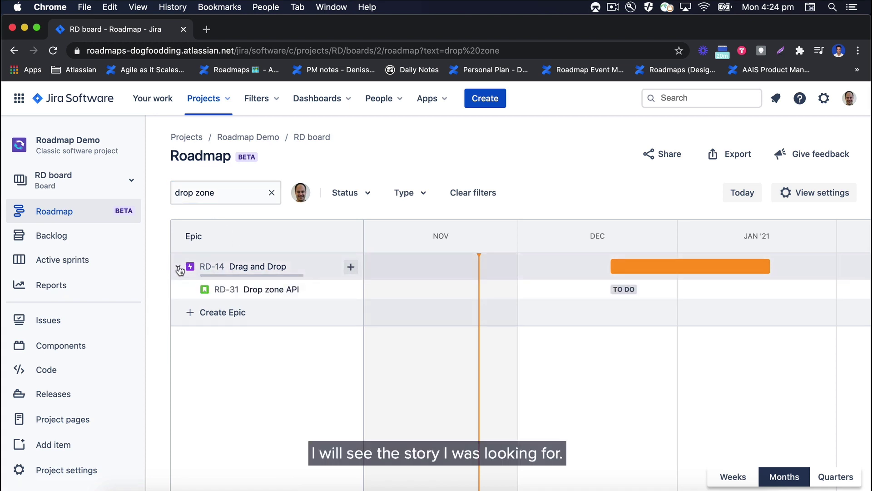
pyautogui.click(265, 291)
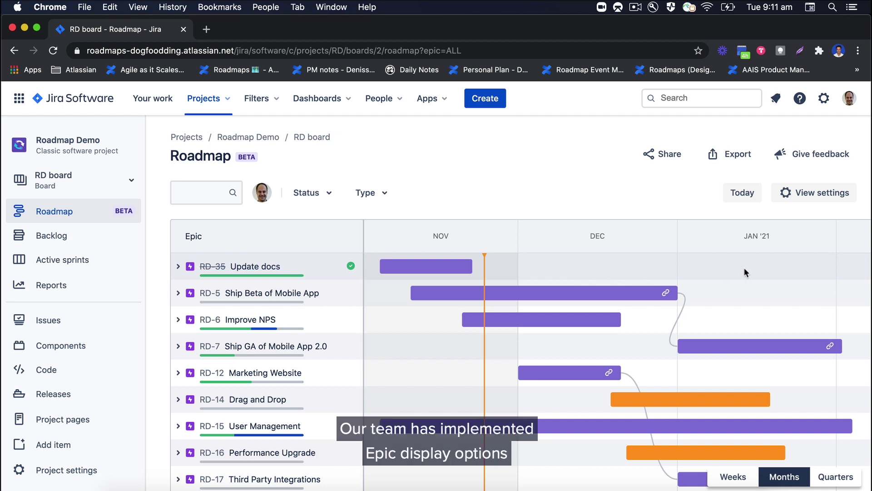
# Set the View settings epic display option to Incomplete, hiding RD-35 Update docs.
pyautogui.click(800, 193)
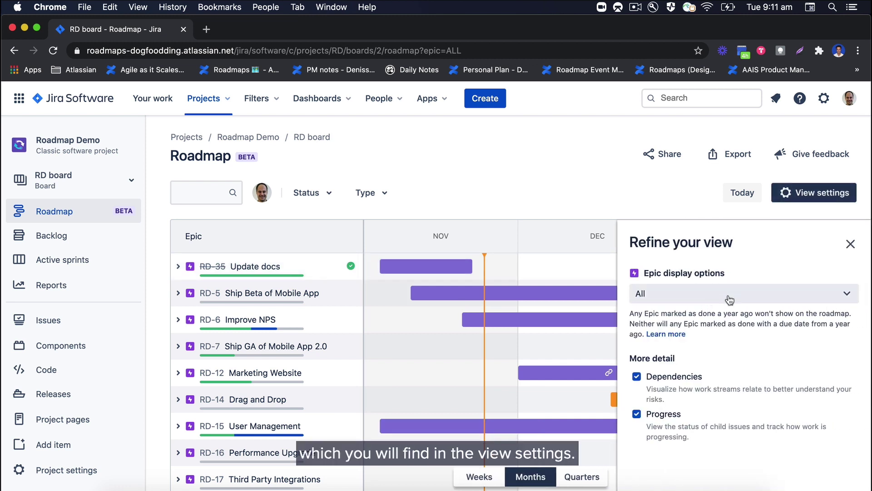
pyautogui.click(732, 297)
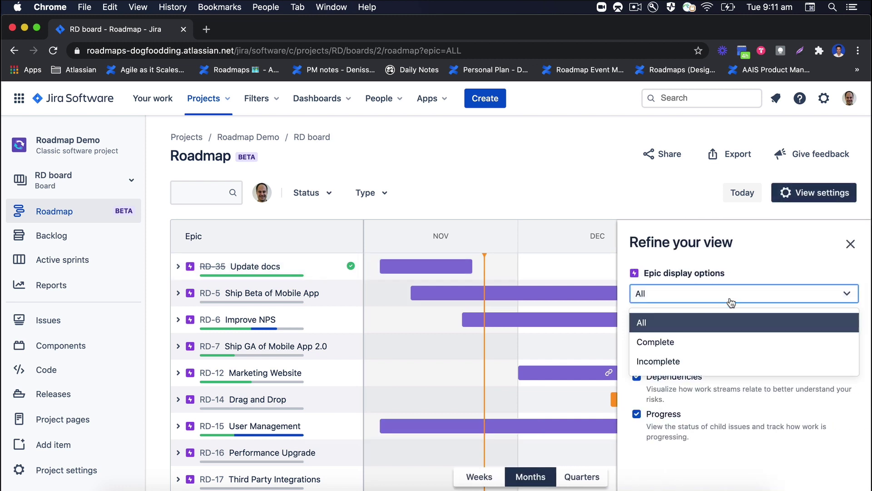
pyautogui.click(687, 359)
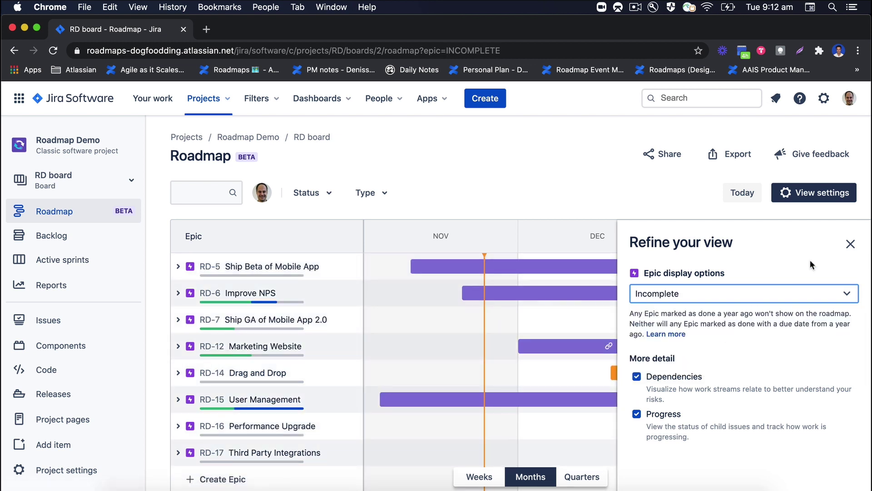
pyautogui.click(850, 244)
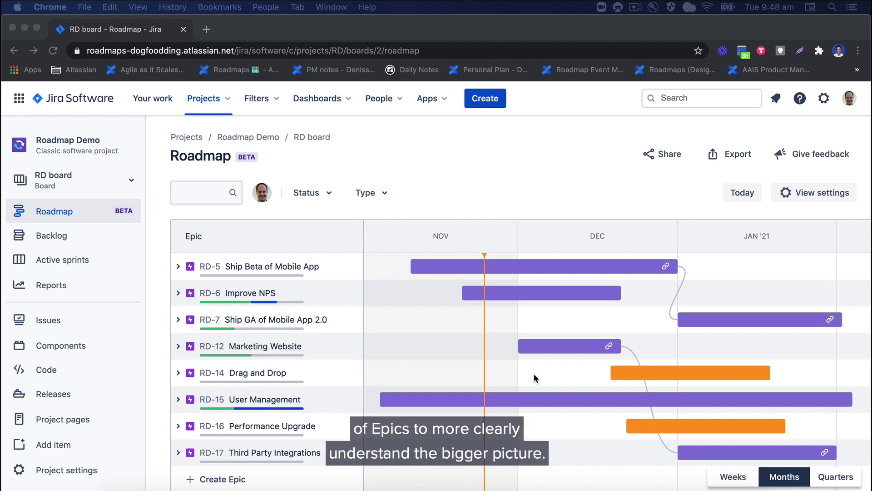
# Add the label public-release in RD-12 Marketing Website's Labels field.
pyautogui.click(312, 345)
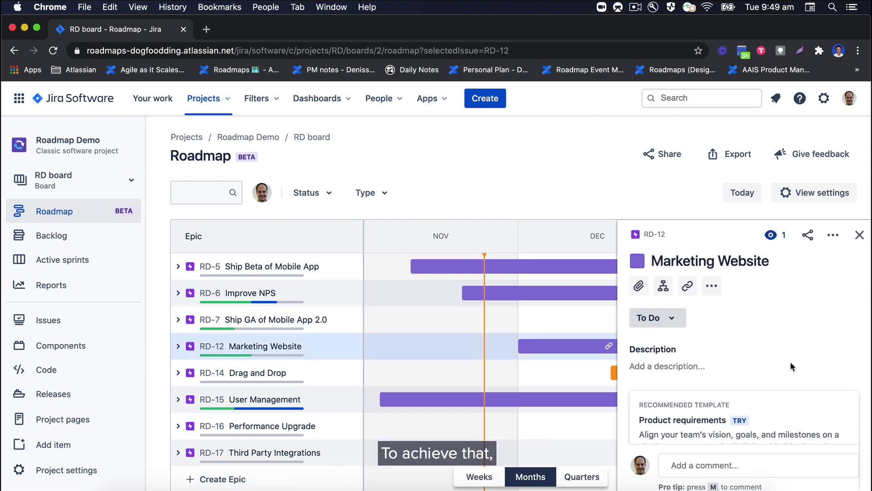
pyautogui.scroll(-10, 792, 368)
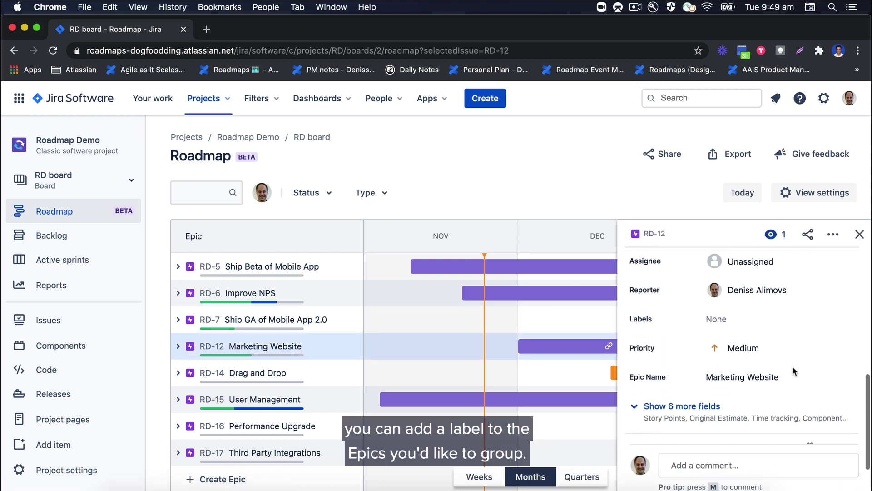
pyautogui.click(718, 318)
pyautogui.write('pu')
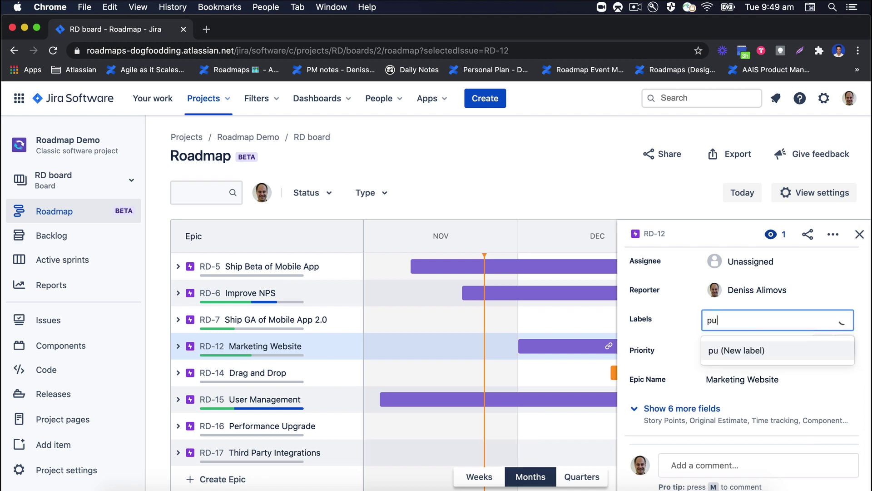
pyautogui.write('blic-release')
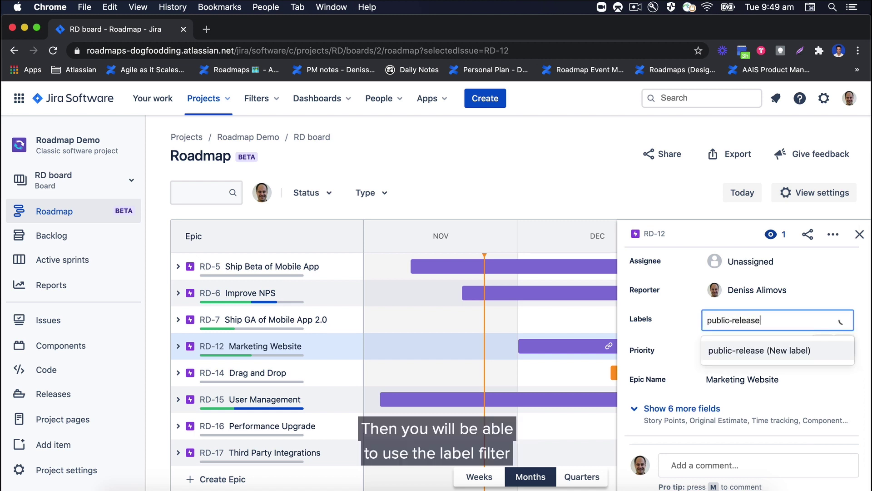
pyautogui.press('Return')
pyautogui.press('Escape')
pyautogui.press('Escape')
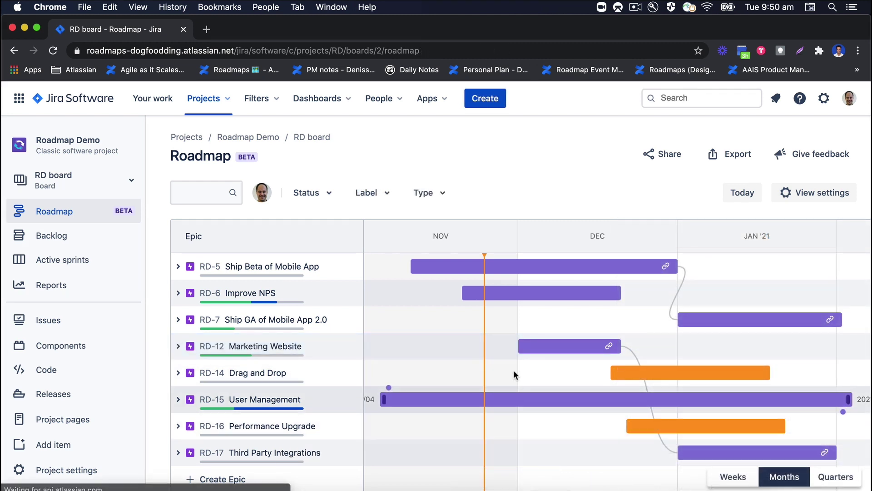
# Tick public-release in the Label filter, leaving only RD-12, RD-15 and RD-17 shown.
pyautogui.click(385, 195)
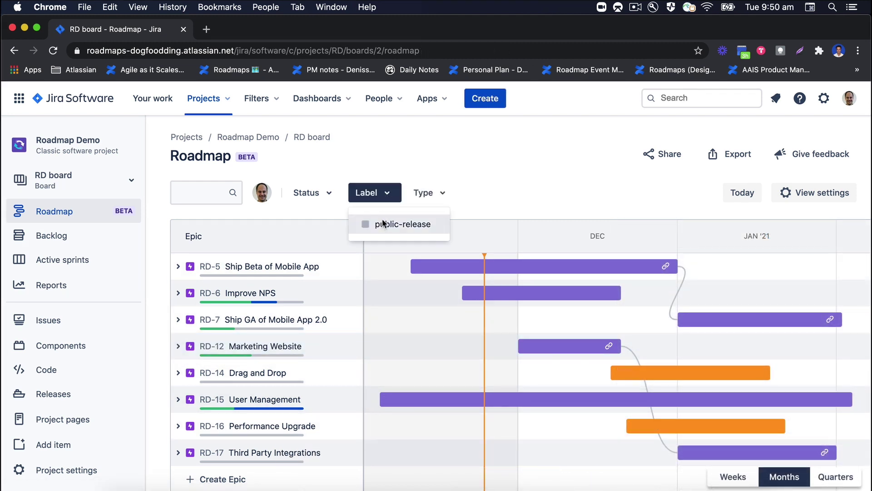
pyautogui.click(402, 223)
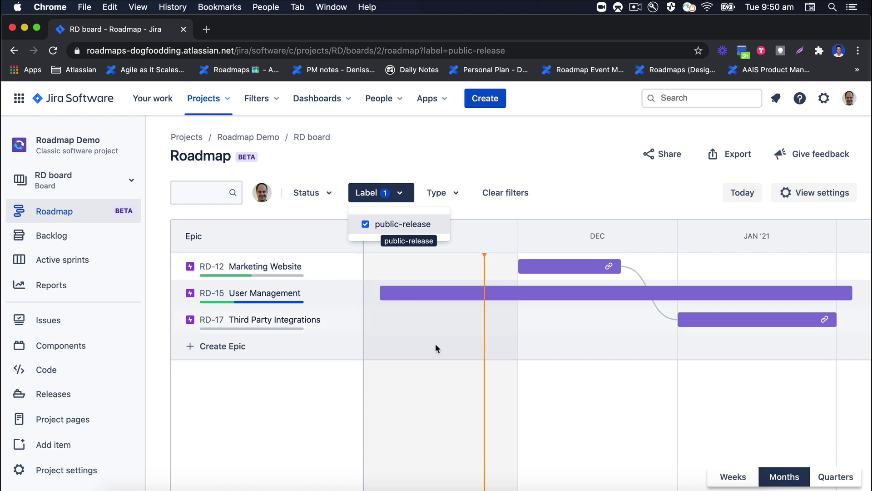
pyautogui.click(453, 376)
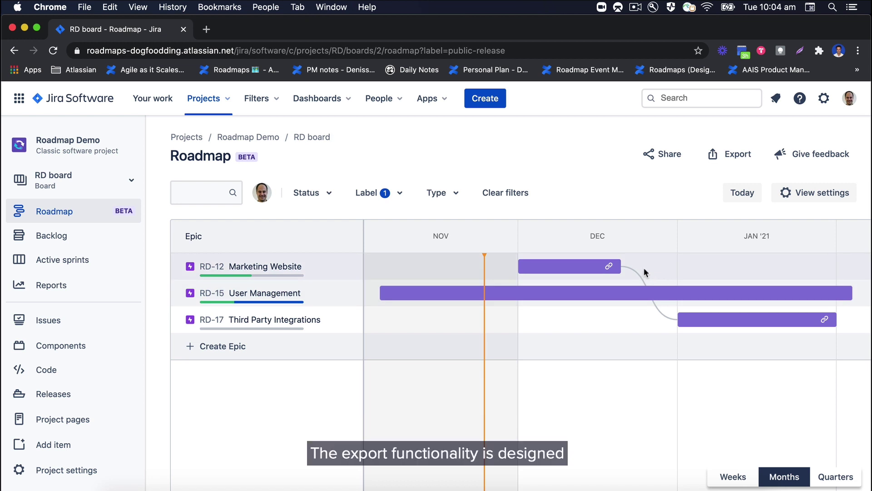
# Set the image export's end date to 2021/02/01 and download the roadmap as a PNG.
pyautogui.click(743, 157)
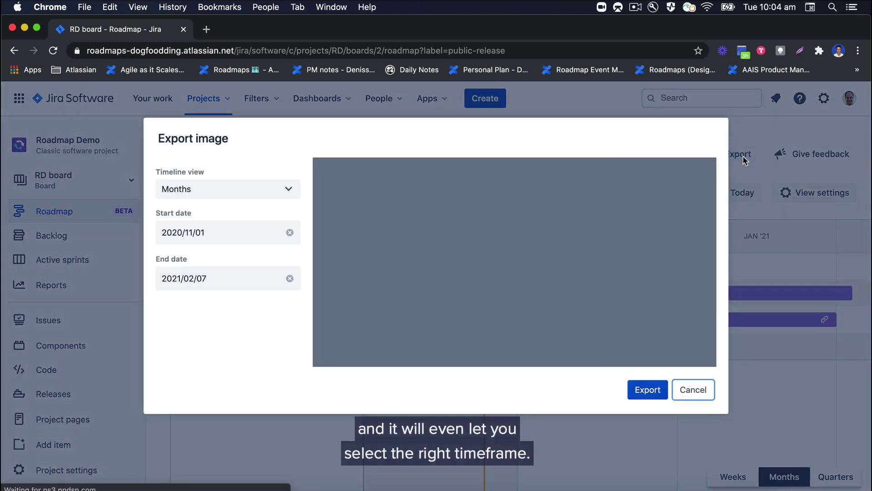
pyautogui.click(252, 285)
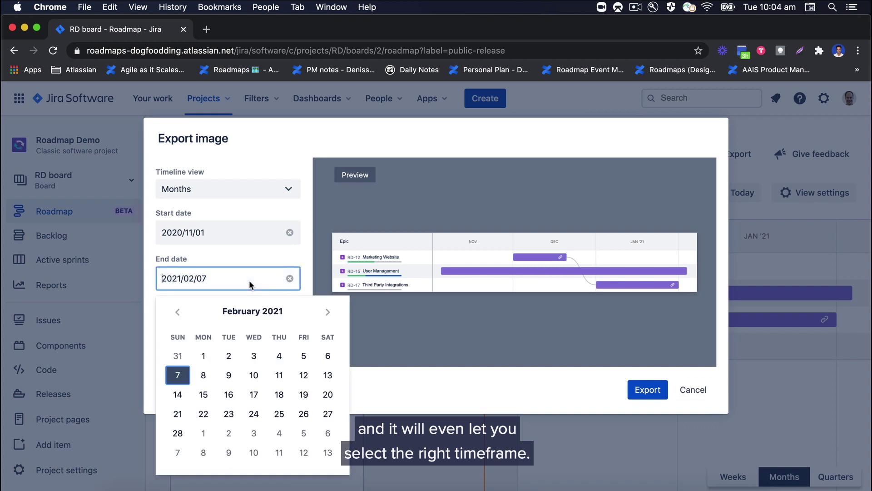
pyautogui.click(204, 356)
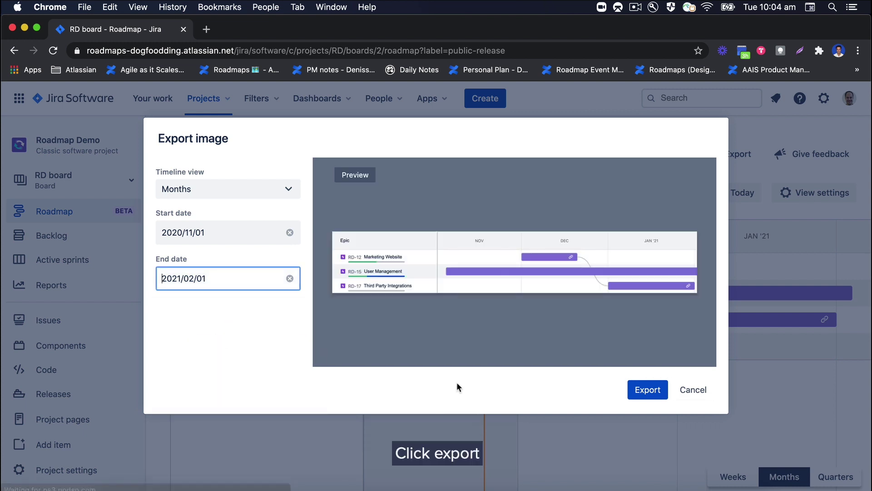
pyautogui.click(645, 391)
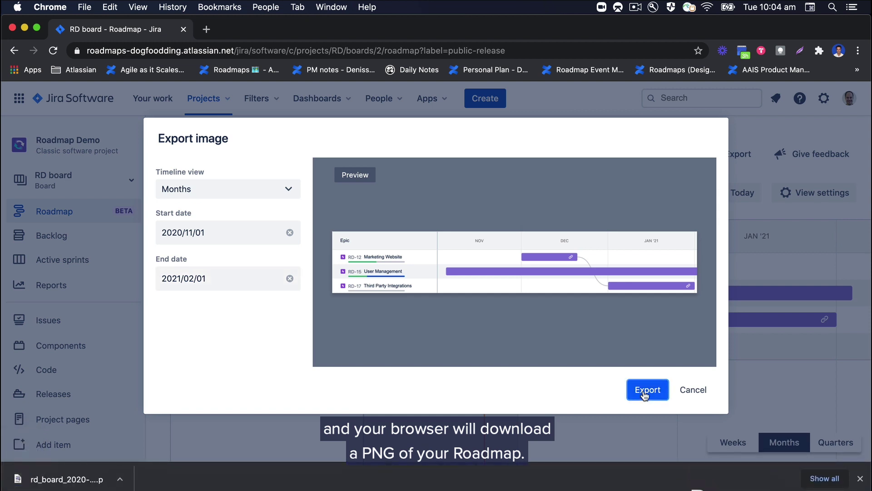